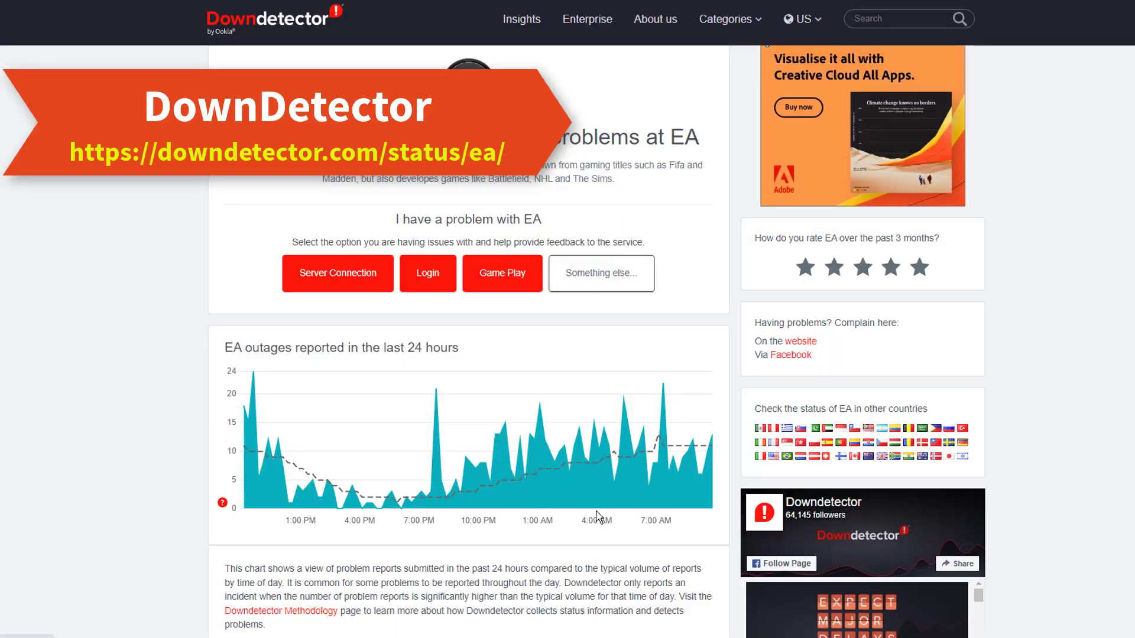
# Step: Read EA's outage reports for the last 24 hours on the Downdetector chart
pyautogui.moveTo(269, 467)
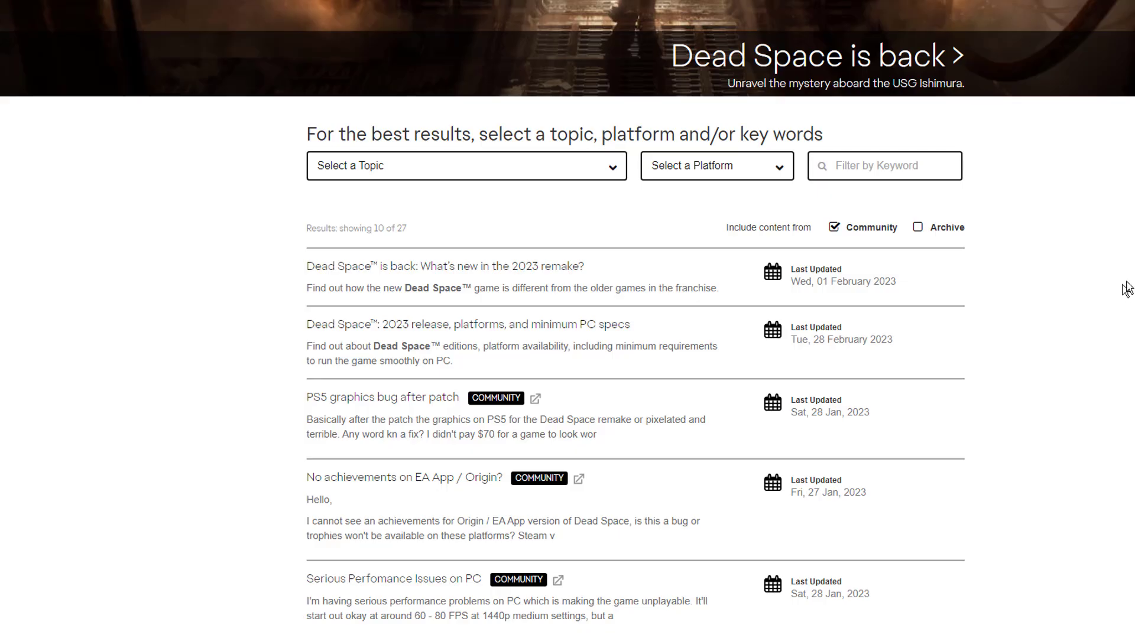
# Step: Scroll through the Dead Space and FIFA 23 help results looking for connection fixes
pyautogui.scroll(-3, 568, 319)
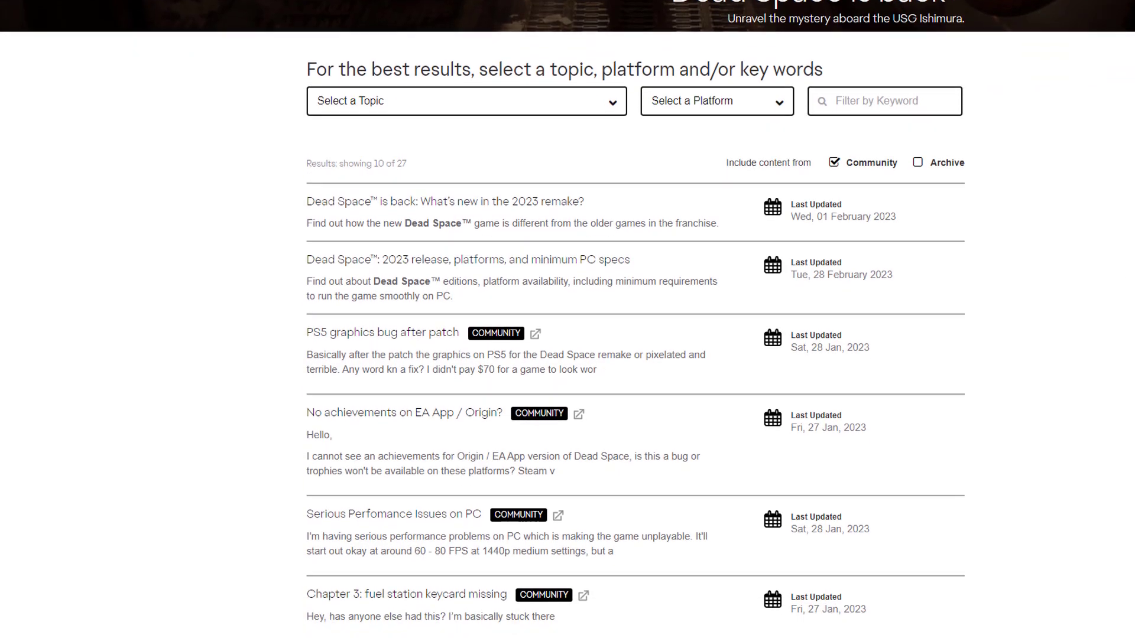
pyautogui.scroll(-3, 567, 320)
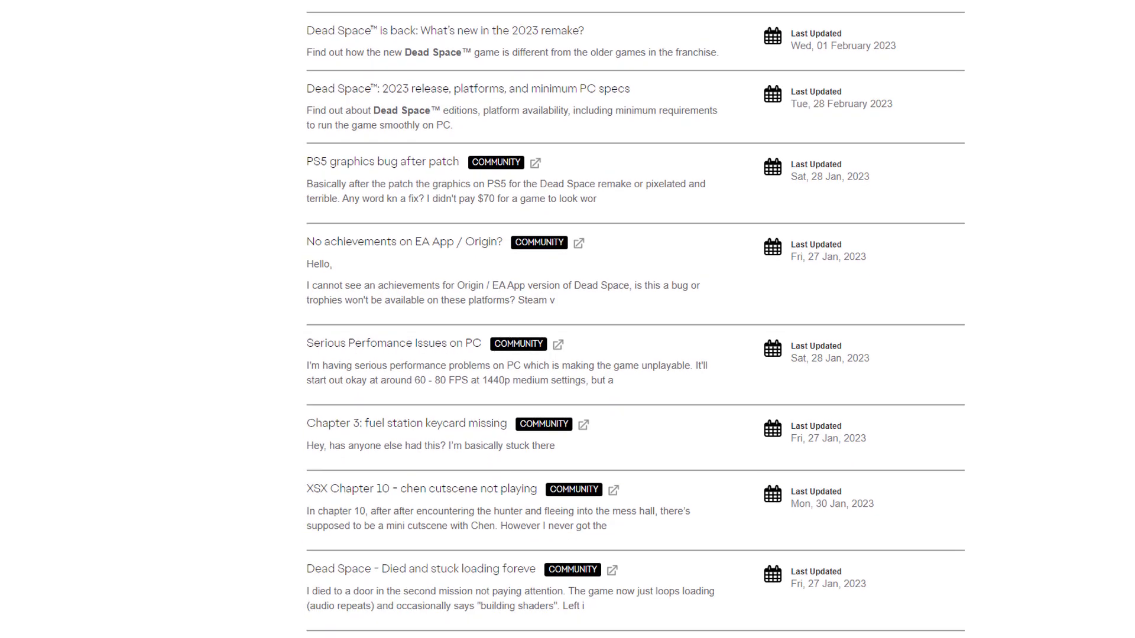
pyautogui.scroll(-3, 567, 319)
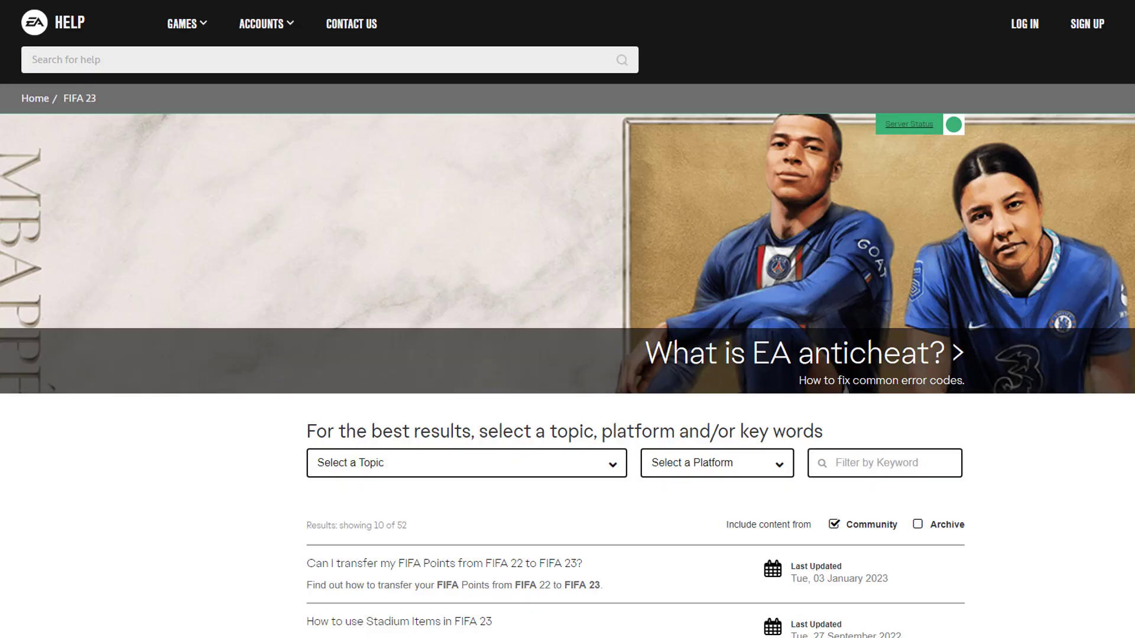
pyautogui.scroll(-4, 567, 319)
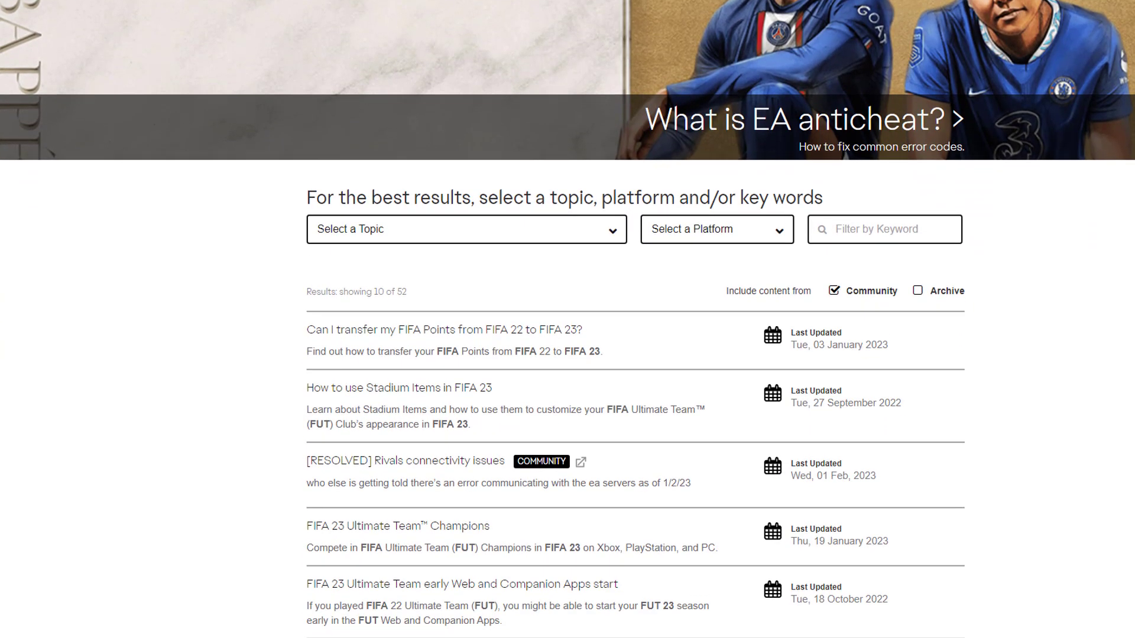
pyautogui.scroll(-2, 568, 319)
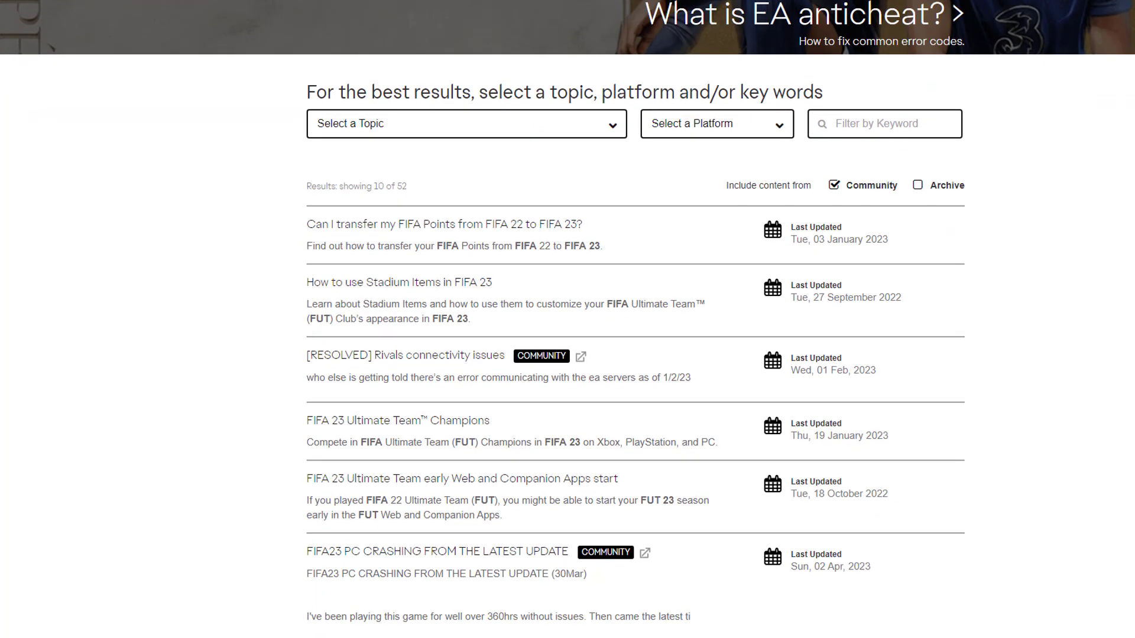
pyautogui.scroll(-3, 567, 319)
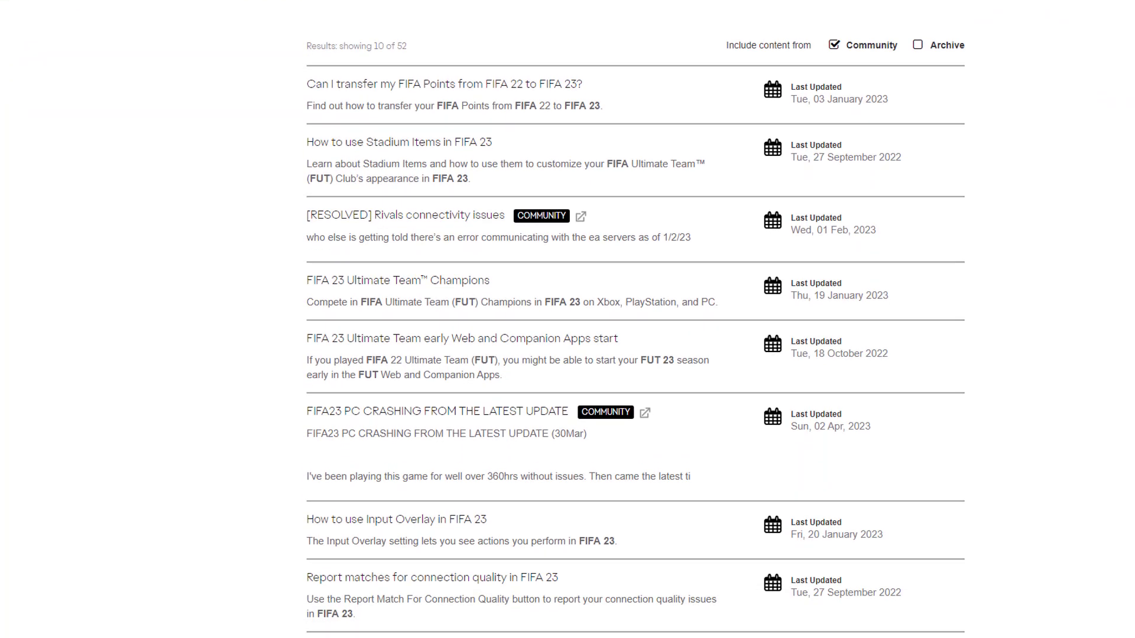
pyautogui.scroll(-3, 568, 320)
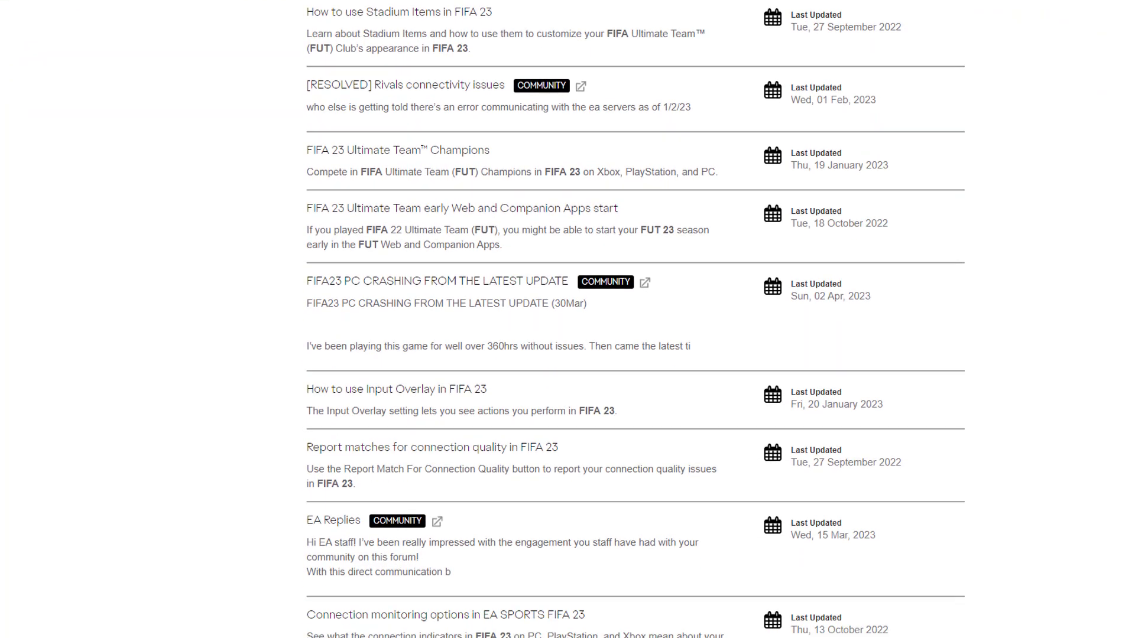
pyautogui.scroll(-3, 568, 319)
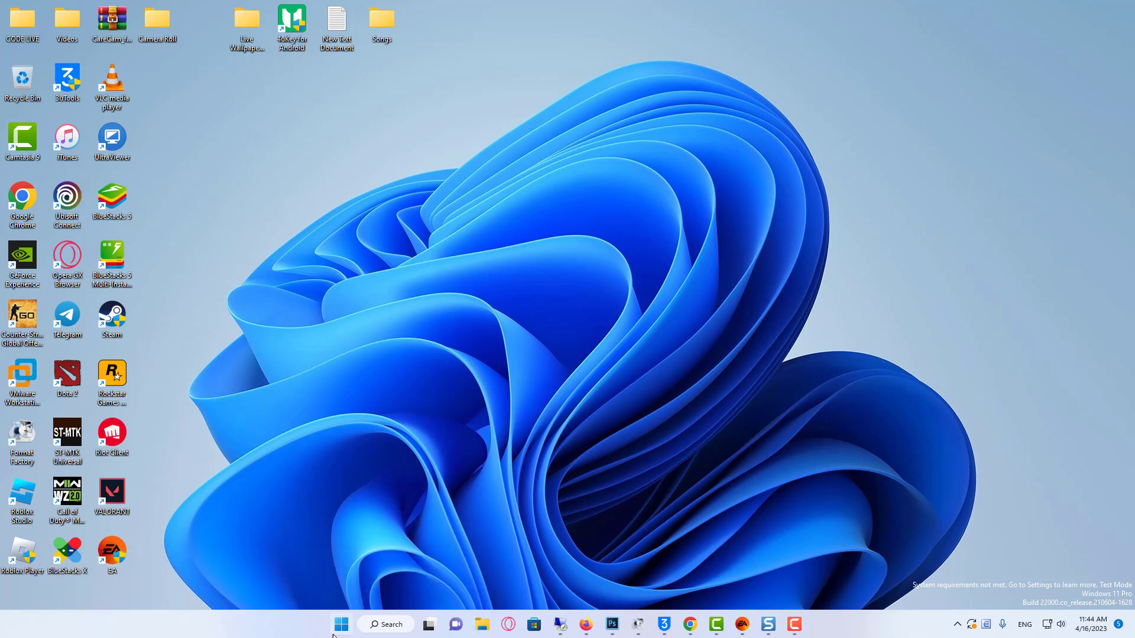
# Step: Launch Command Prompt as administrator from a Start search for cmd
pyautogui.click(345, 626)
pyautogui.write('cmd')
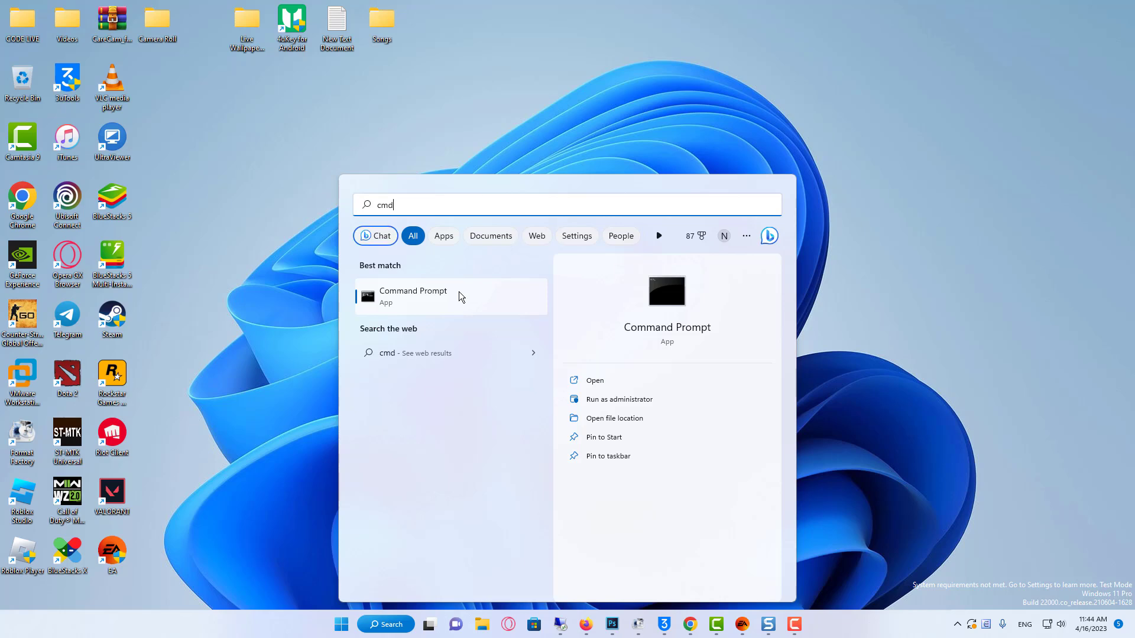
pyautogui.rightClick(459, 292)
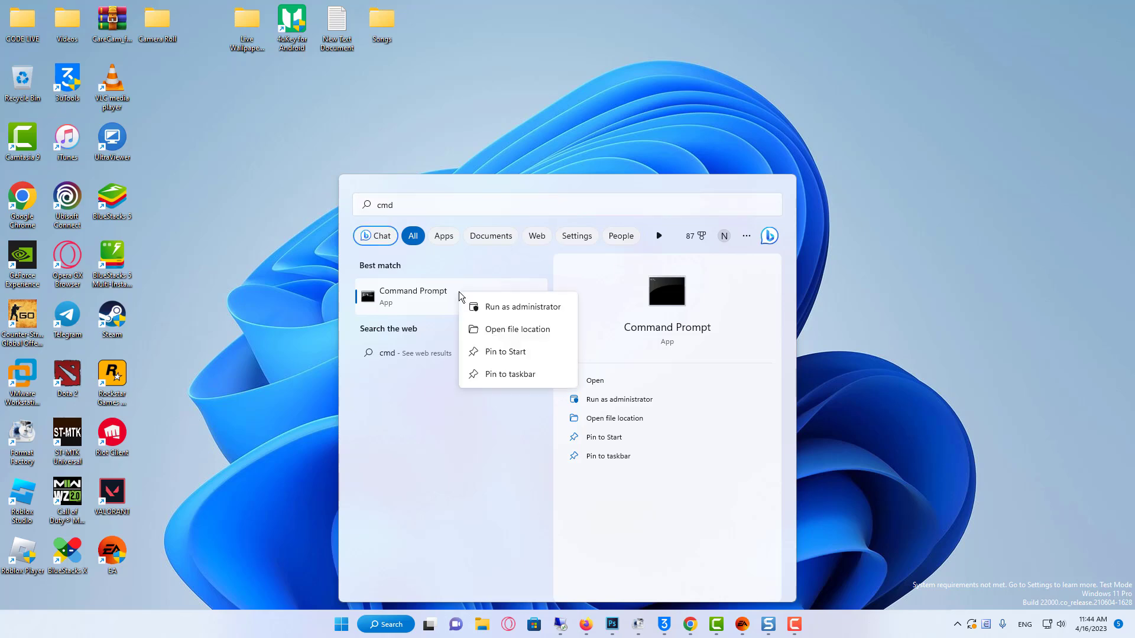
pyautogui.click(489, 308)
# Step: Run ipconfig /flushdns, /release, /renew, then netsh winsock reset catalog
pyautogui.write('ipconfig /flushdns')
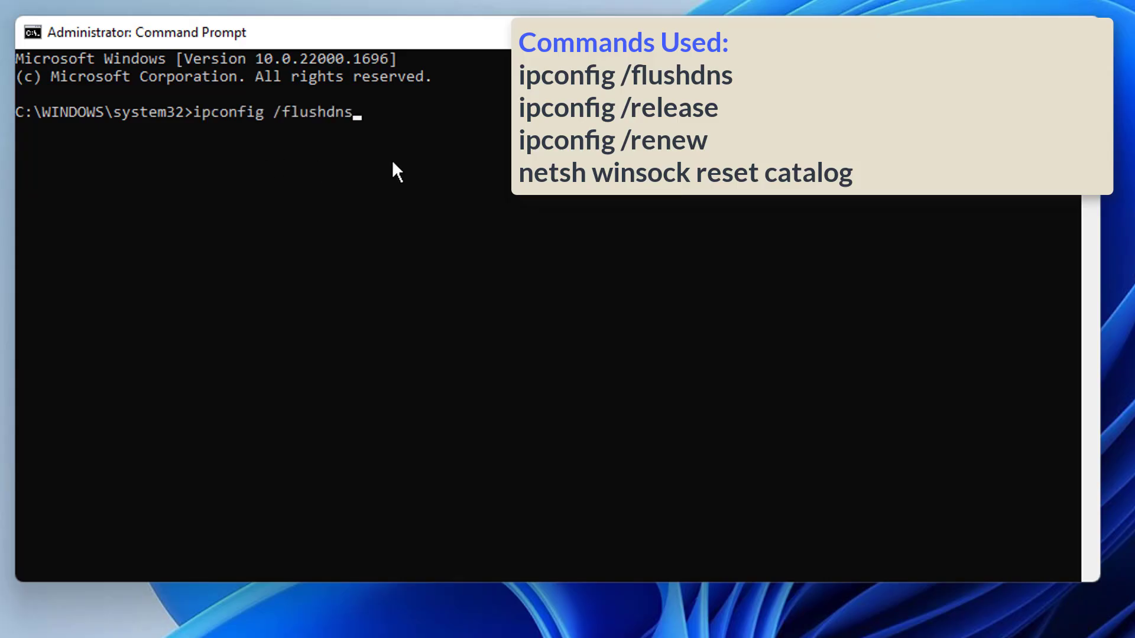
pyautogui.press('Return')
pyautogui.write('ipconfig /release')
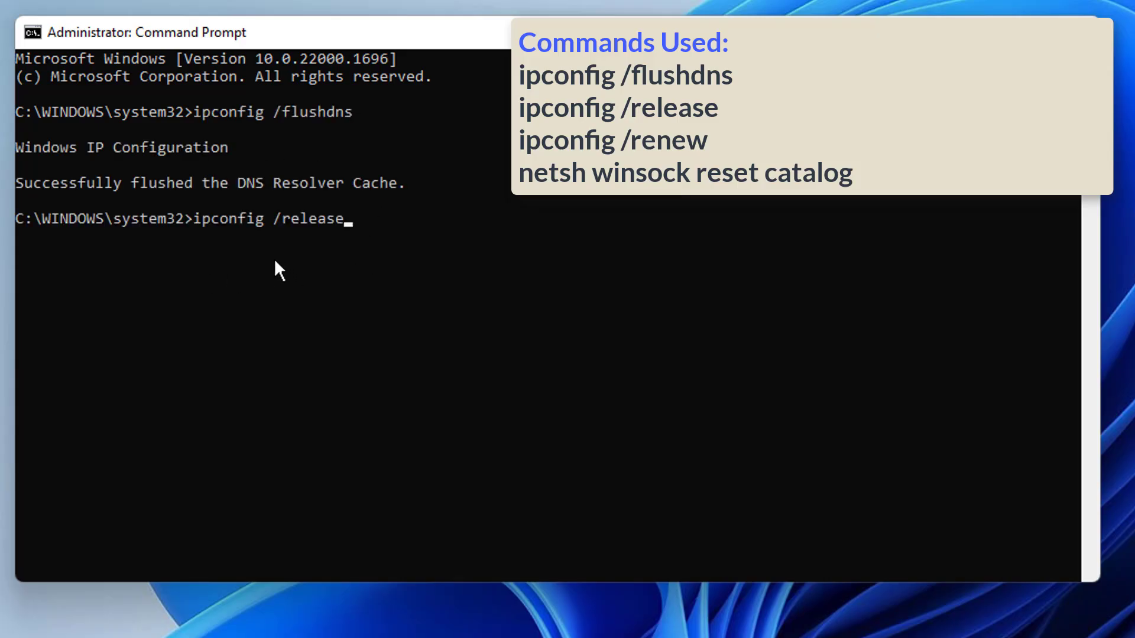
pyautogui.press('Return')
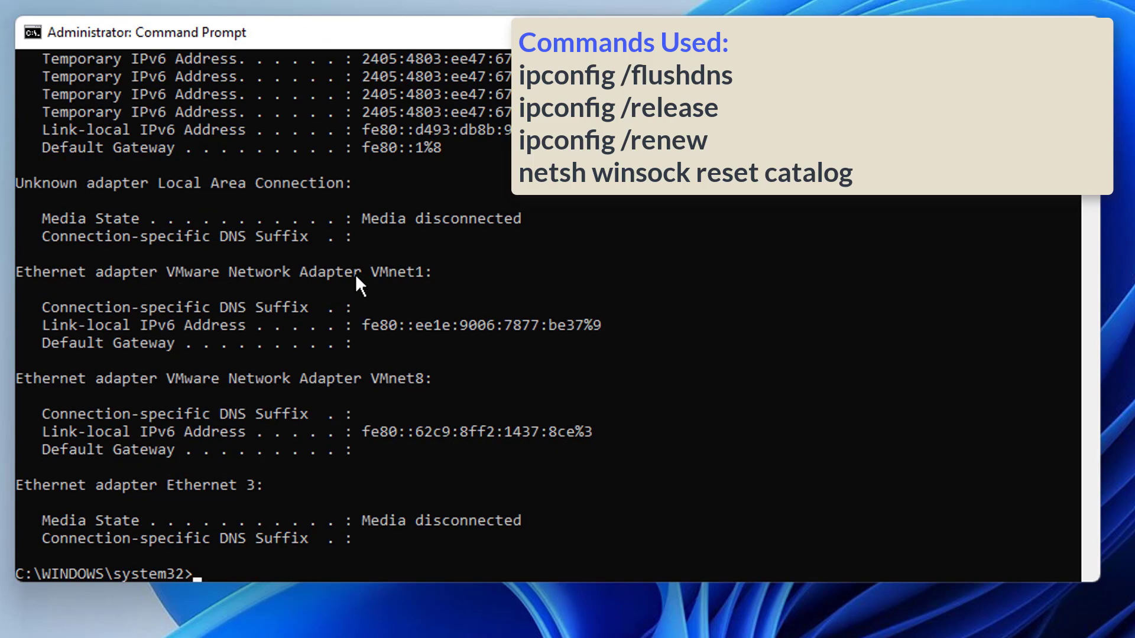
pyautogui.write('ipconfig /renew')
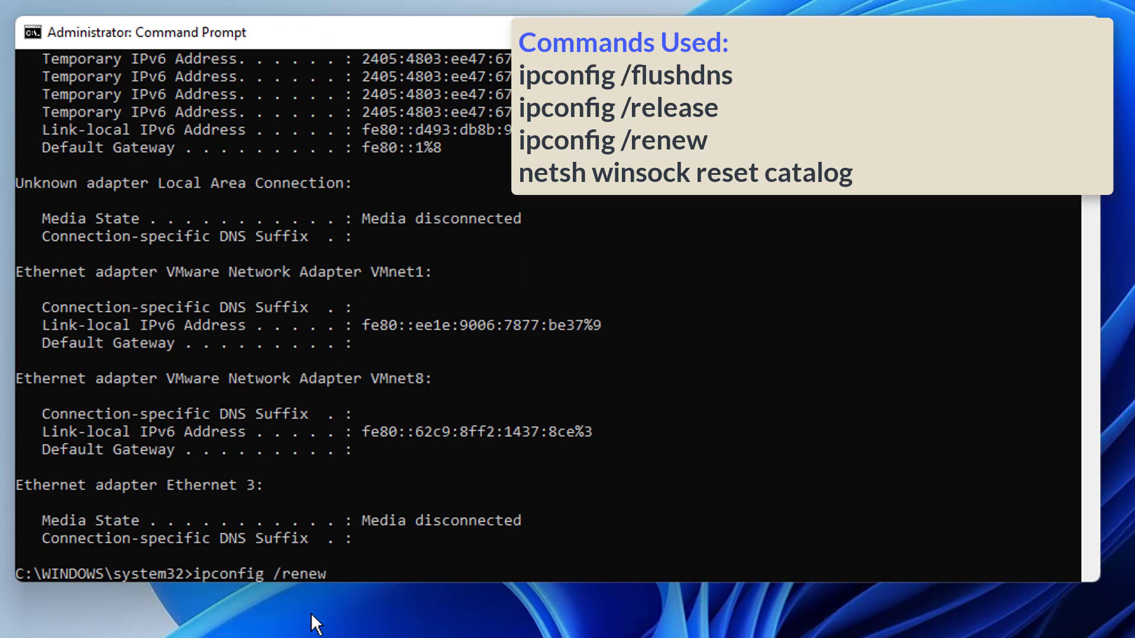
pyautogui.press('Return')
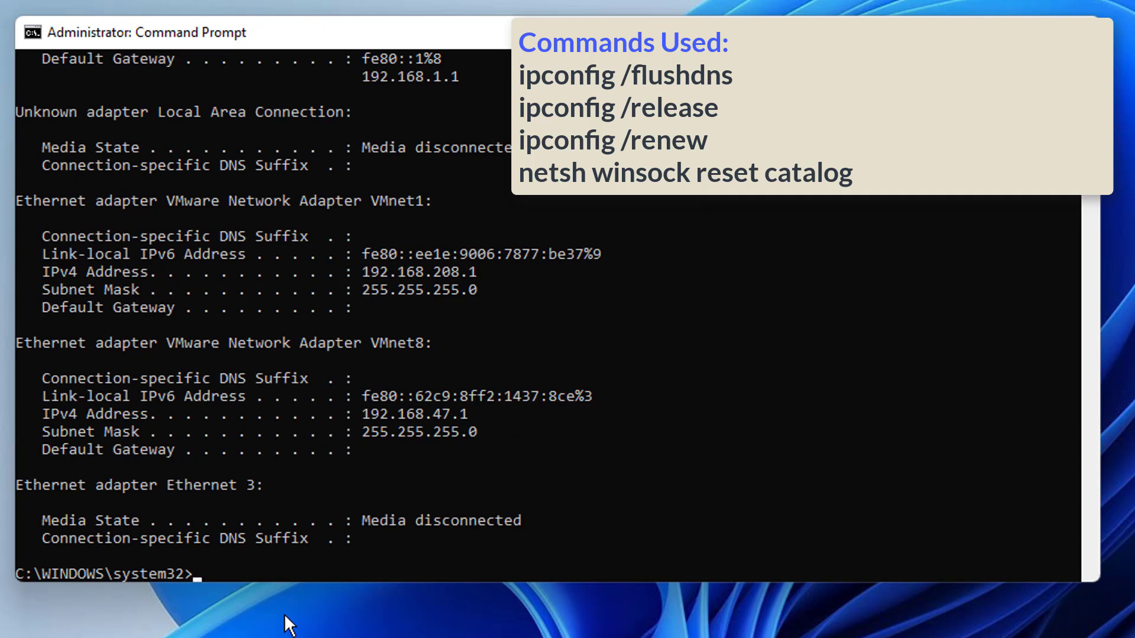
pyautogui.write('netsh winsock reset catalog')
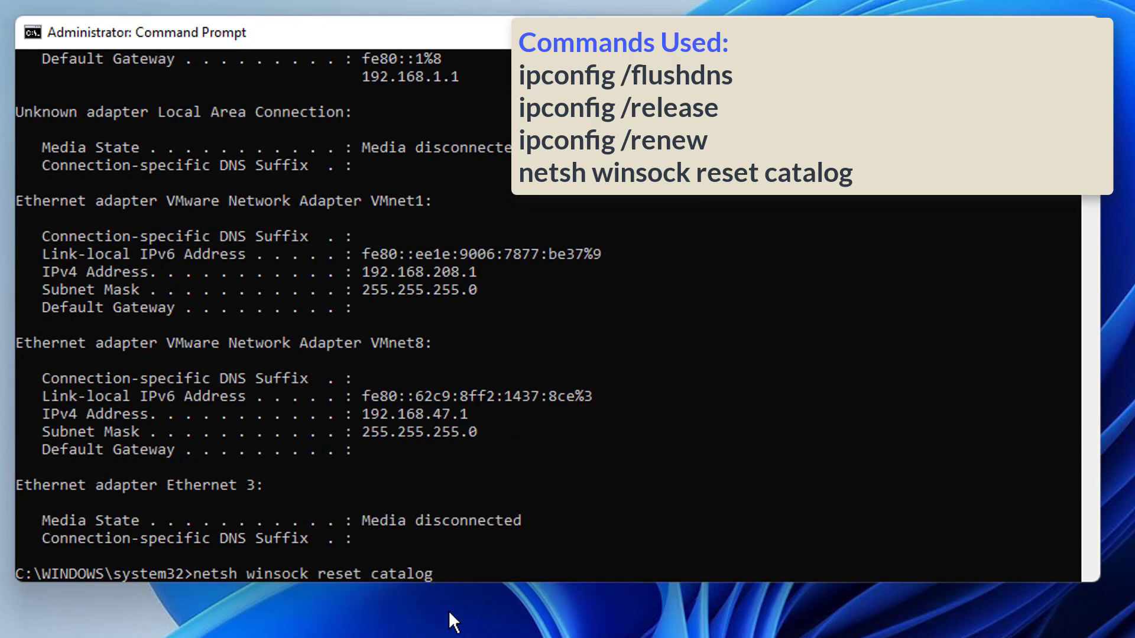
pyautogui.press('Return')
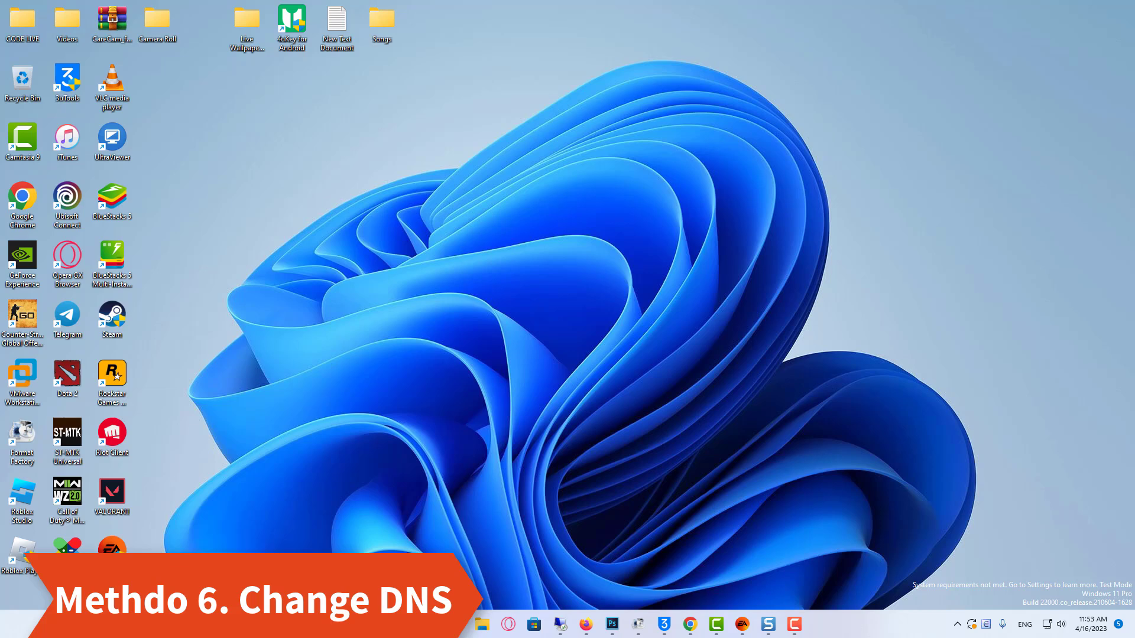
# Step: Open the Ethernet connection's properties from ncpa.cpl Network Connections
pyautogui.press('super+r')
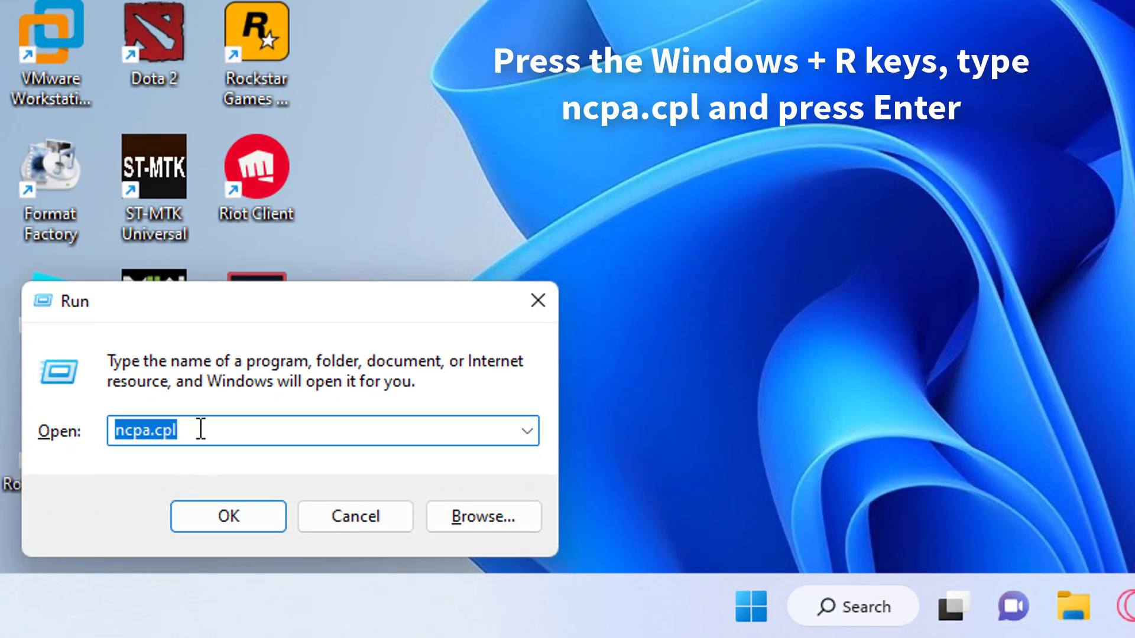
pyautogui.click(201, 430)
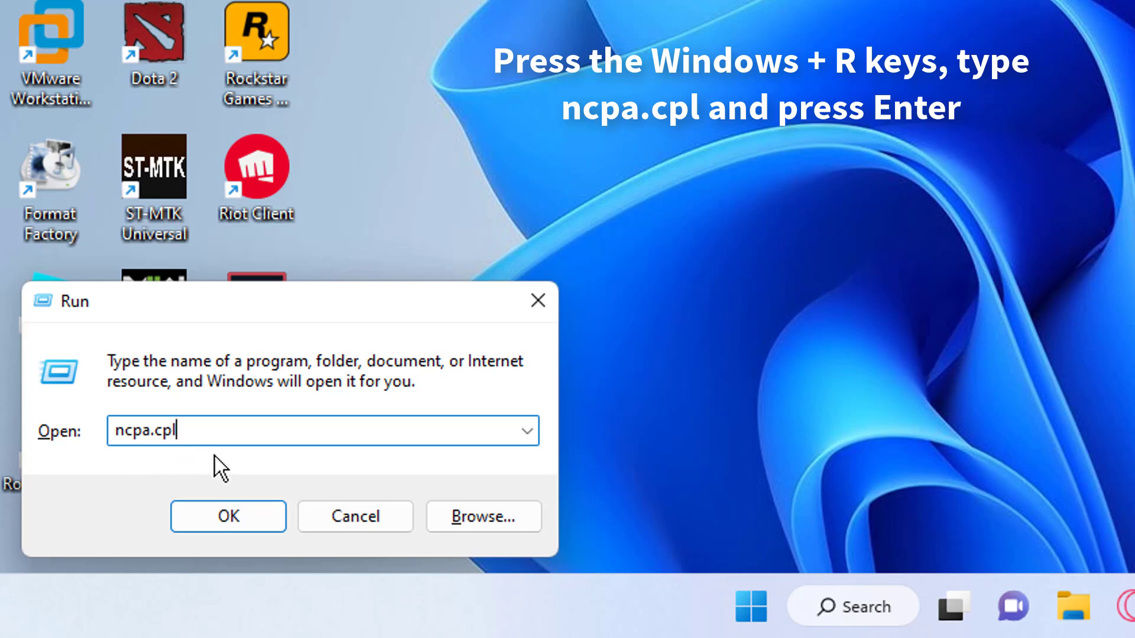
pyautogui.click(258, 509)
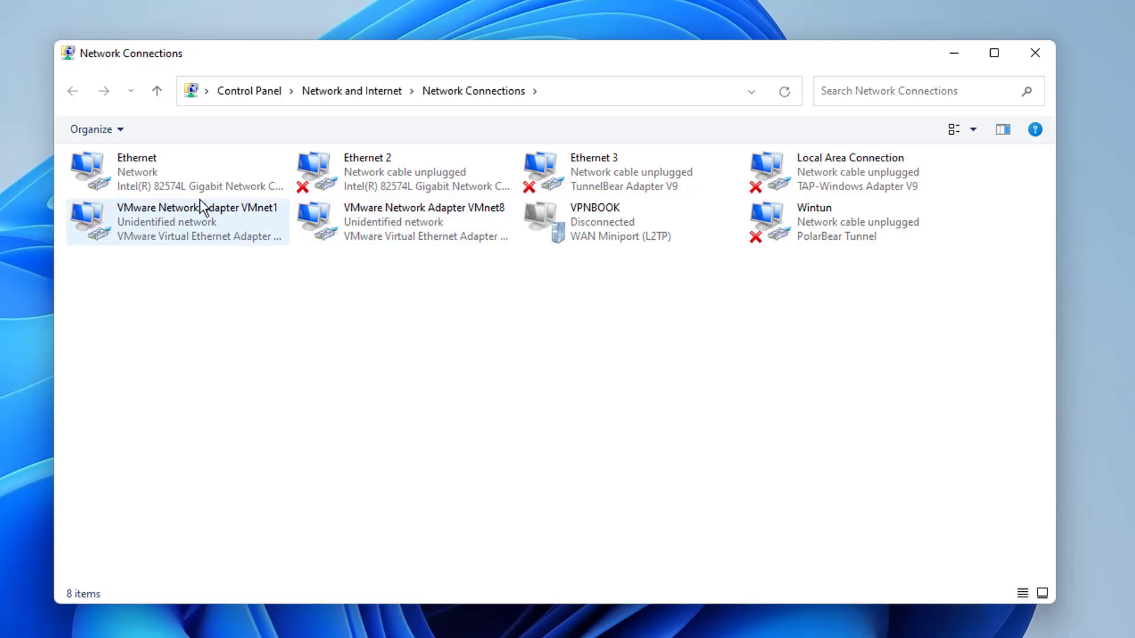
pyautogui.click(175, 189)
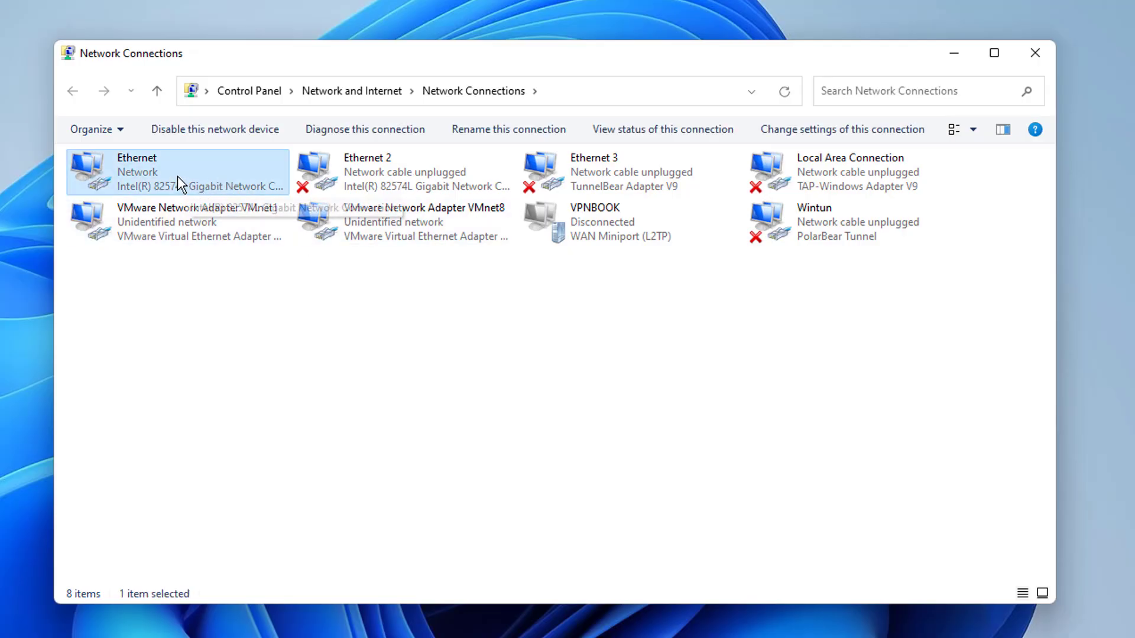
pyautogui.rightClick(177, 176)
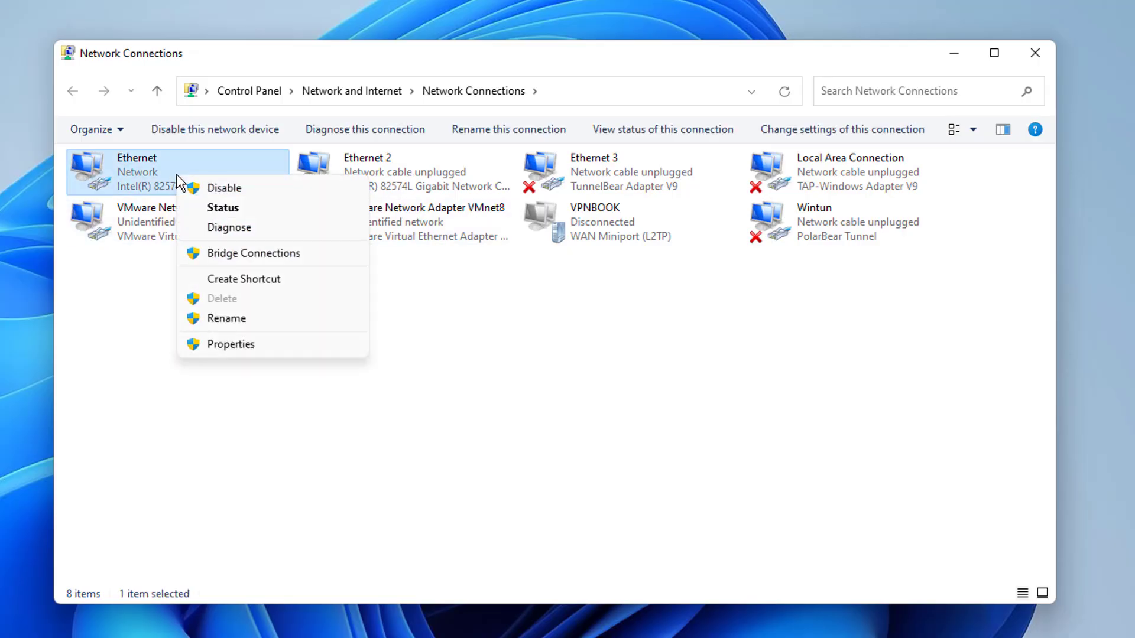
pyautogui.click(231, 337)
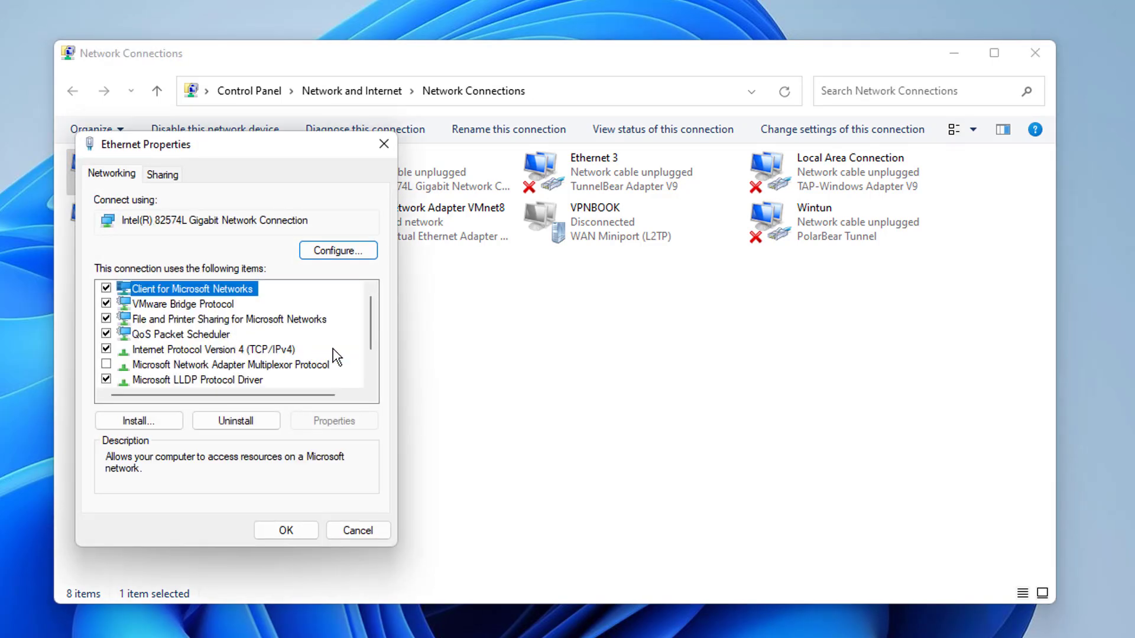
# Step: Set IPv4 DNS servers to 8.8.8.8 preferred and 8.8.4.4 alternate, and close properties
pyautogui.click(220, 350)
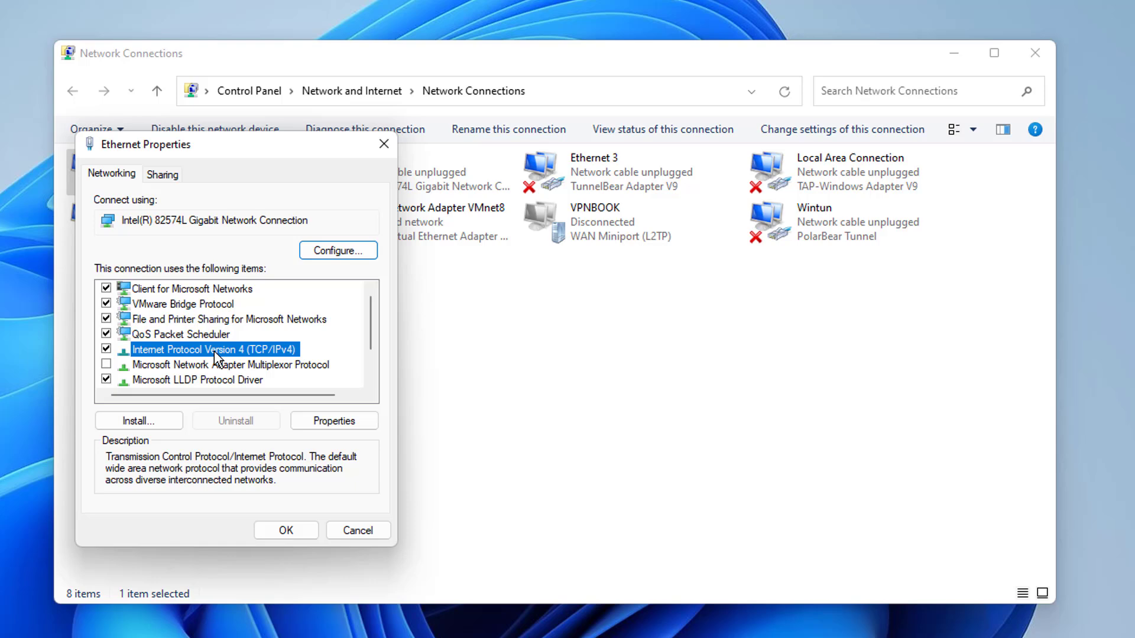
pyautogui.click(341, 424)
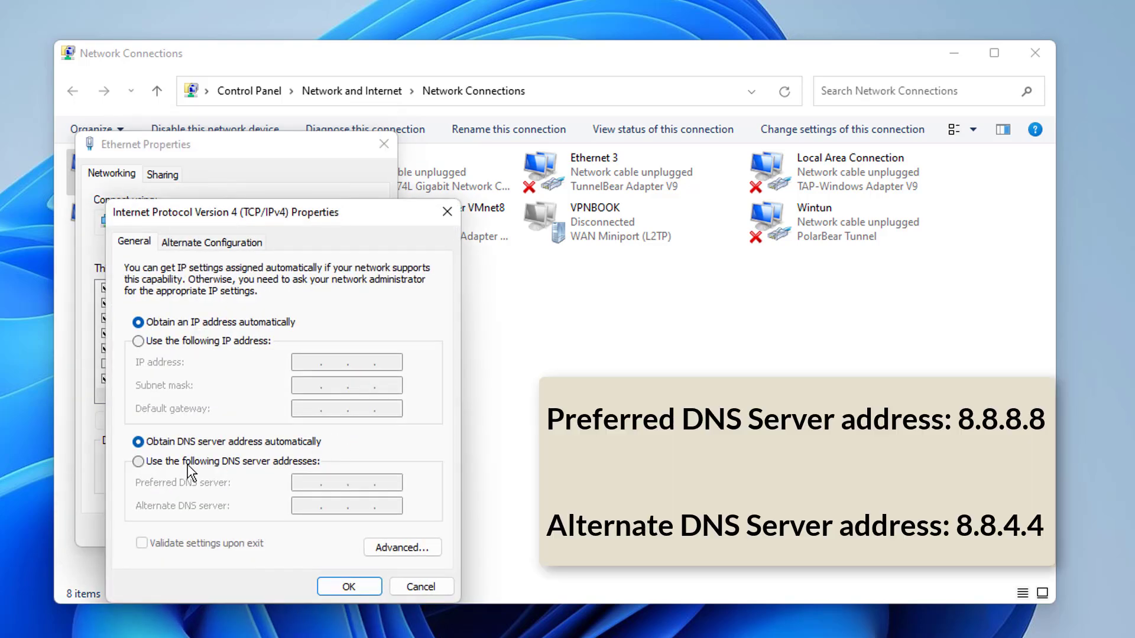
pyautogui.click(189, 462)
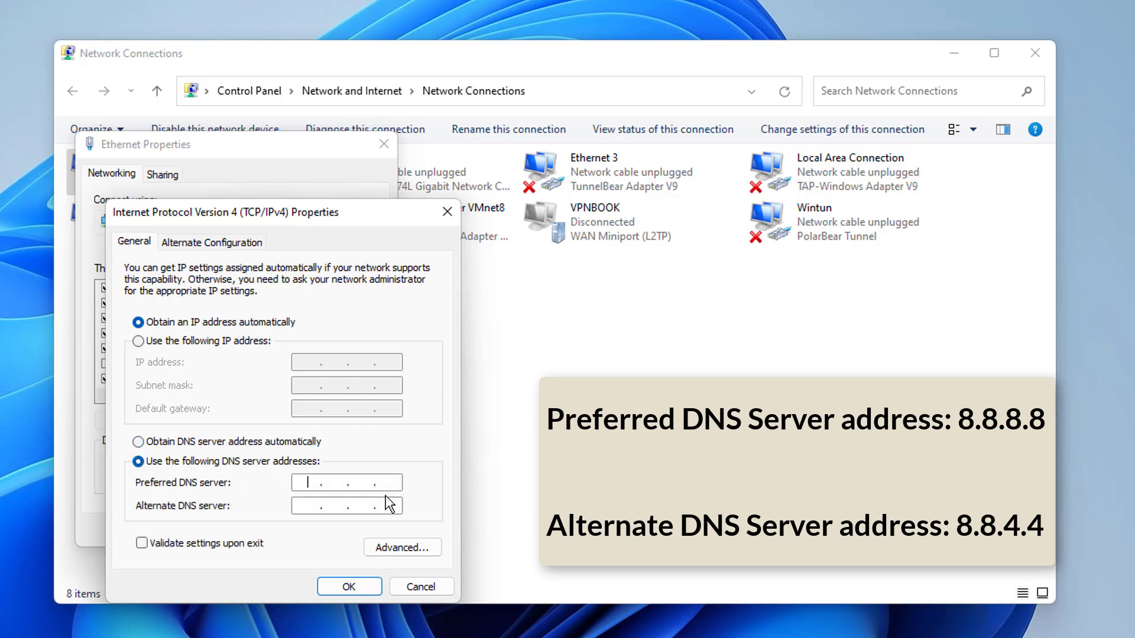
pyautogui.write('8.')
pyautogui.write('8.8.')
pyautogui.write('8.8.')
pyautogui.write('4.4')
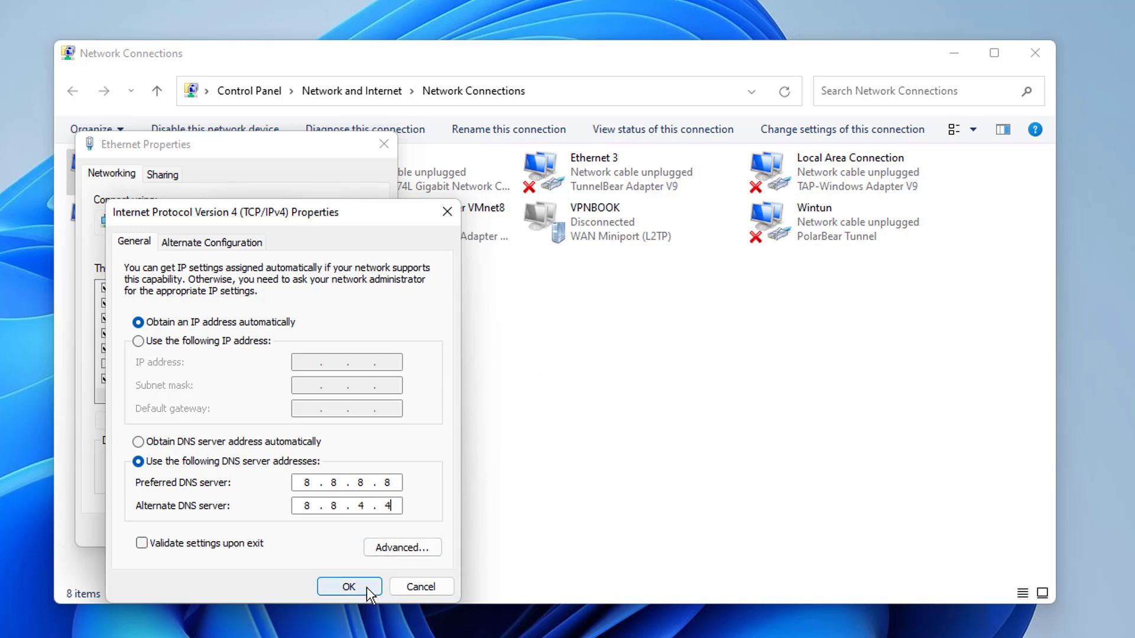
pyautogui.click(368, 591)
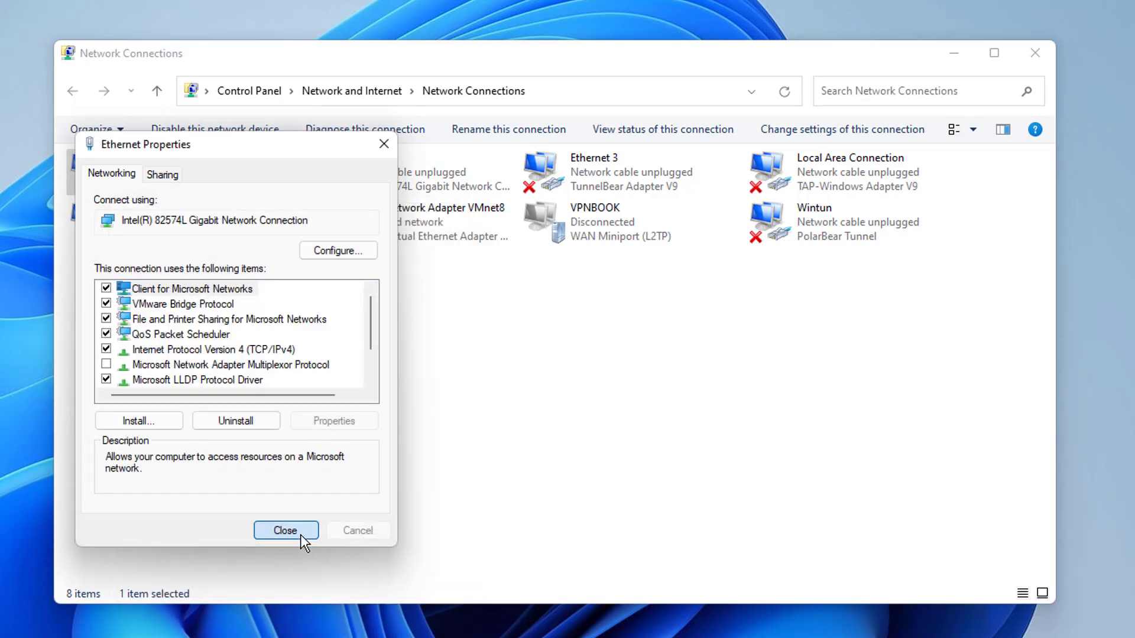
pyautogui.click(301, 534)
pyautogui.click(601, 453)
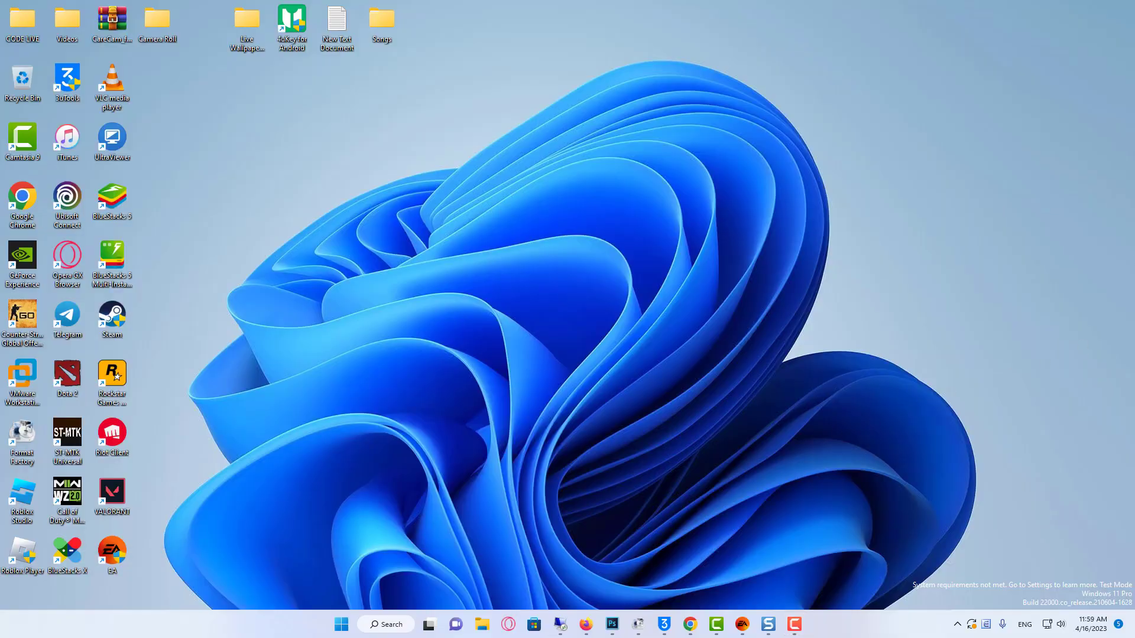
# Step: In Internet Options' Connections LAN settings, untick 'Use a proxy server for your LAN'
pyautogui.click(343, 626)
pyautogui.write('Internet Options')
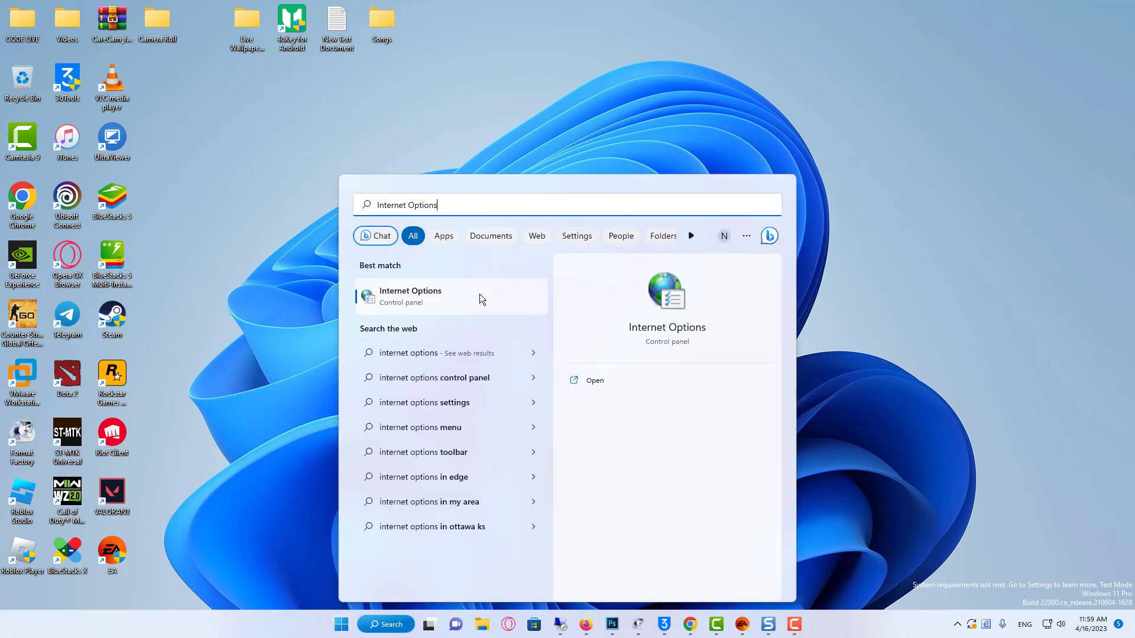
pyautogui.click(480, 293)
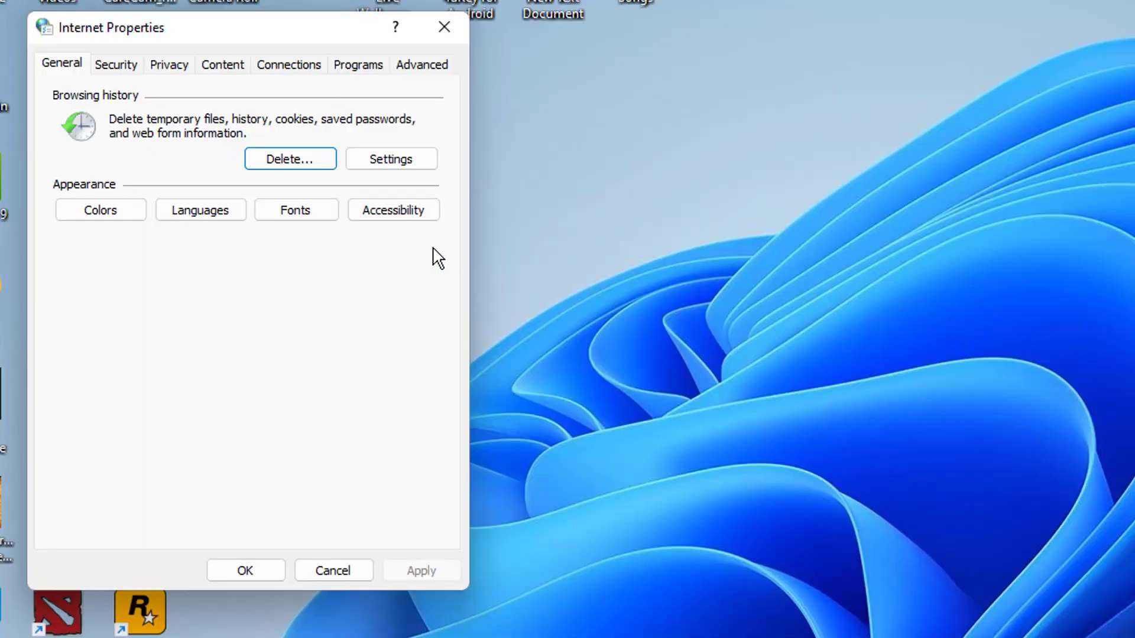
pyautogui.click(293, 76)
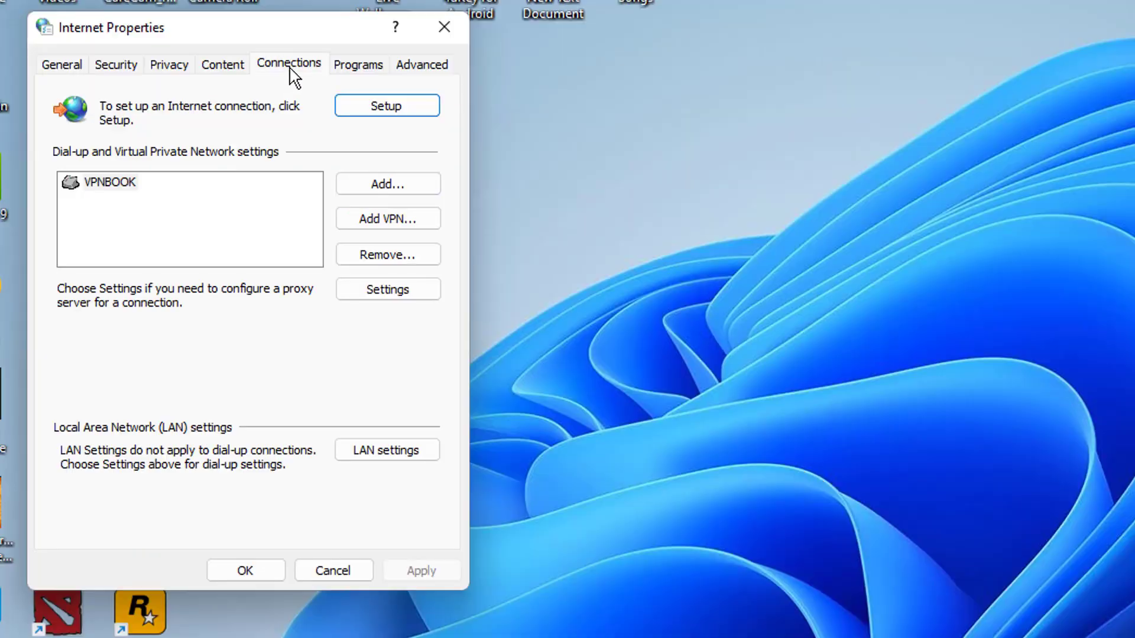
pyautogui.click(400, 459)
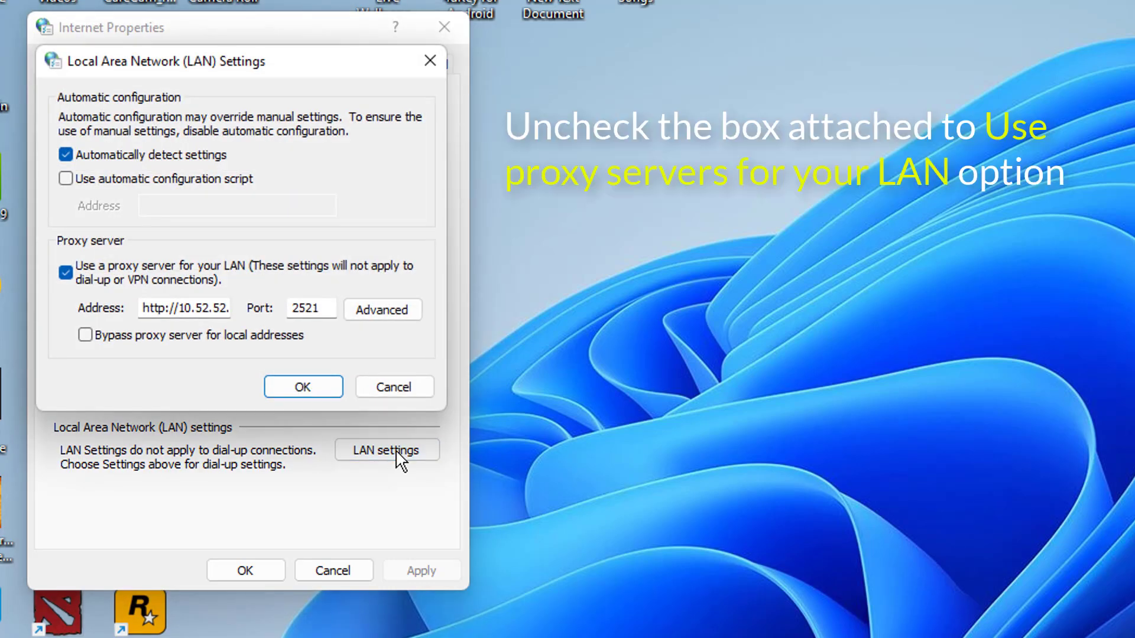
pyautogui.click(75, 271)
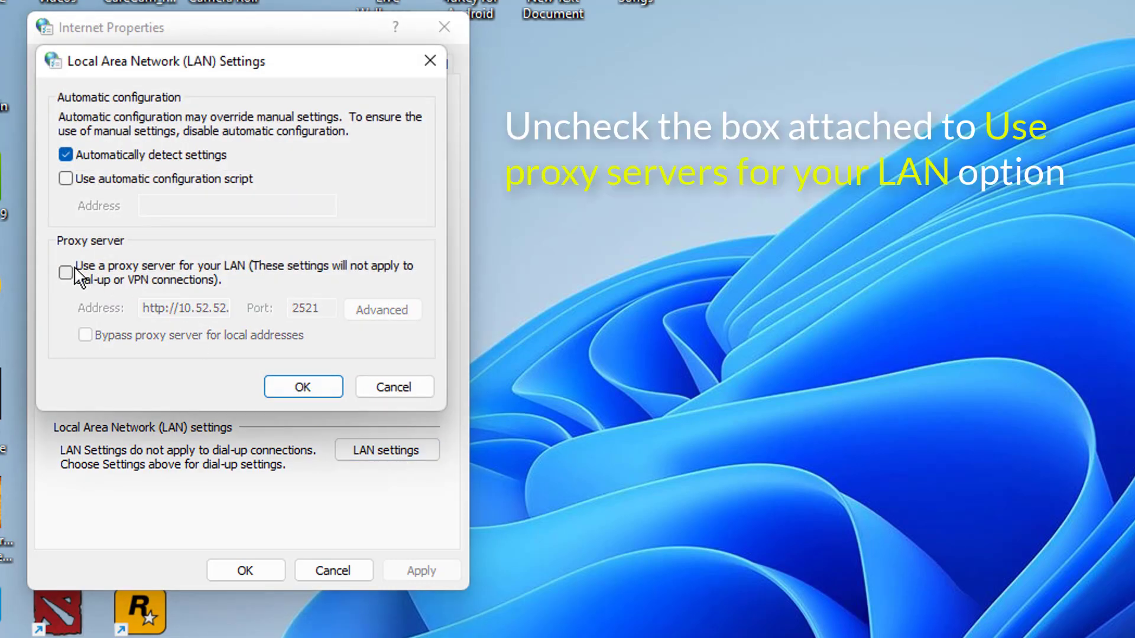
pyautogui.click(313, 388)
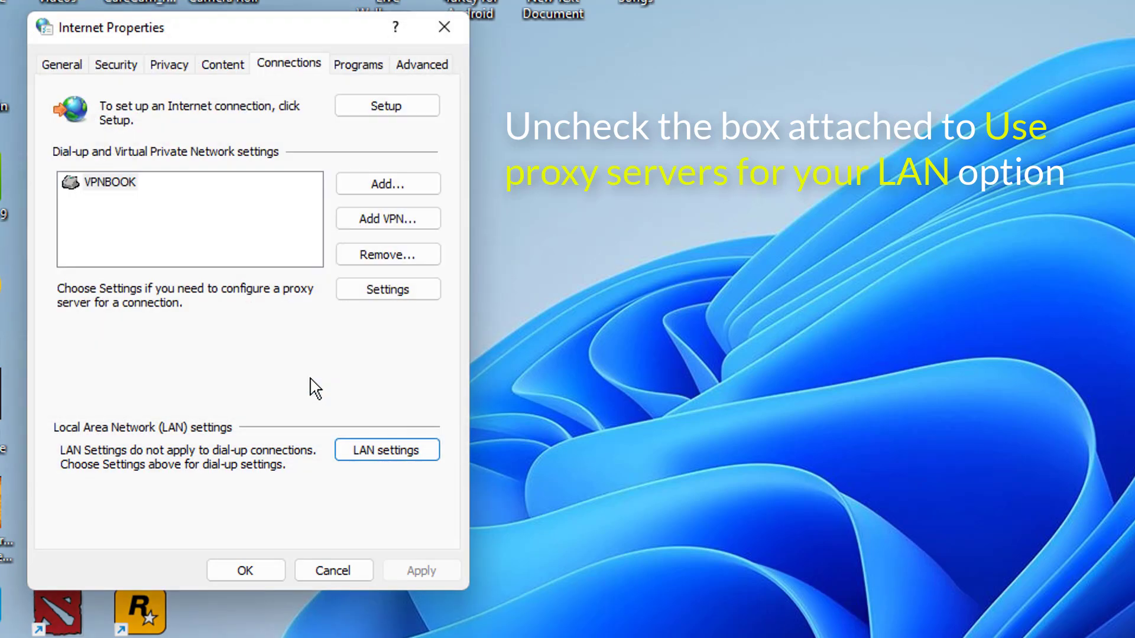